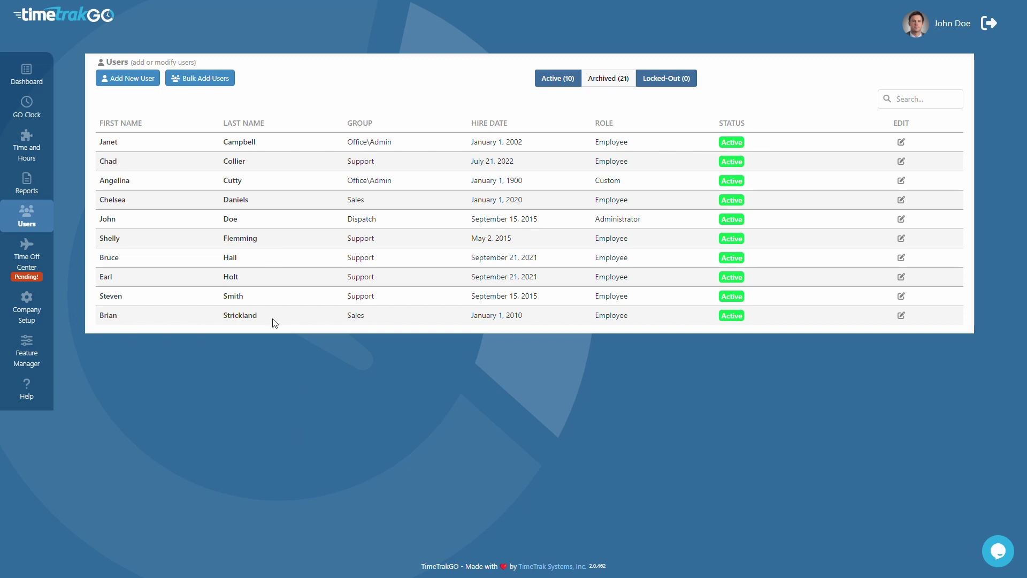
Open Time and Hours to load the administrator's own Sep 24–30, 2023 time card
left_click(38, 153)
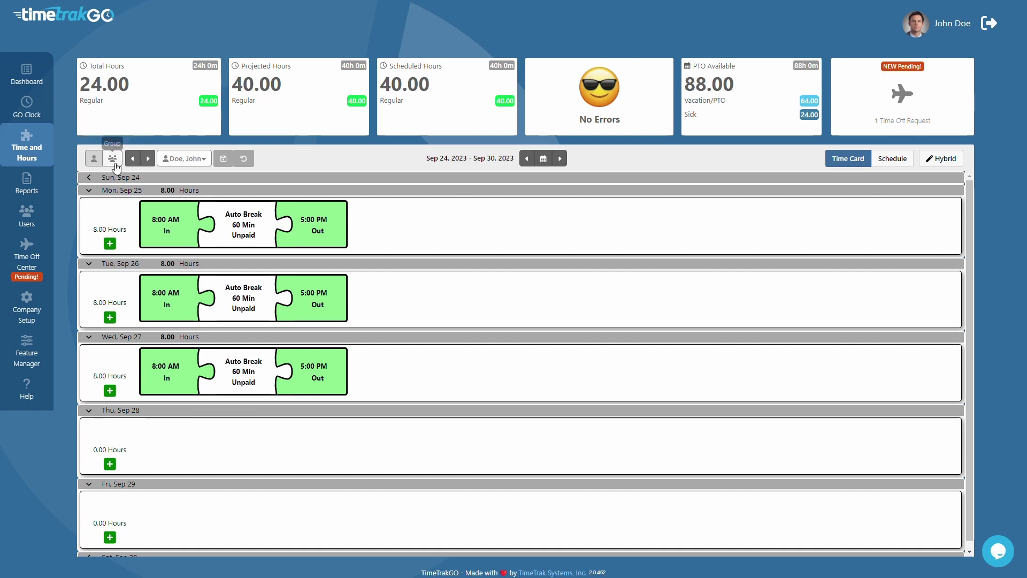
Return from Group to Single User view and pick the first employee from the list
left_click(116, 163)
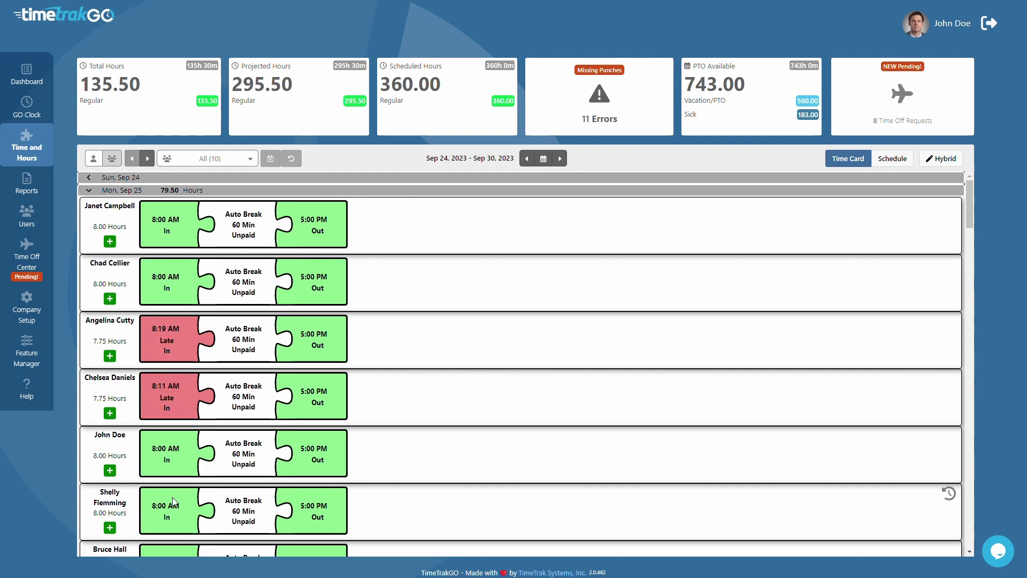
left_click(96, 161)
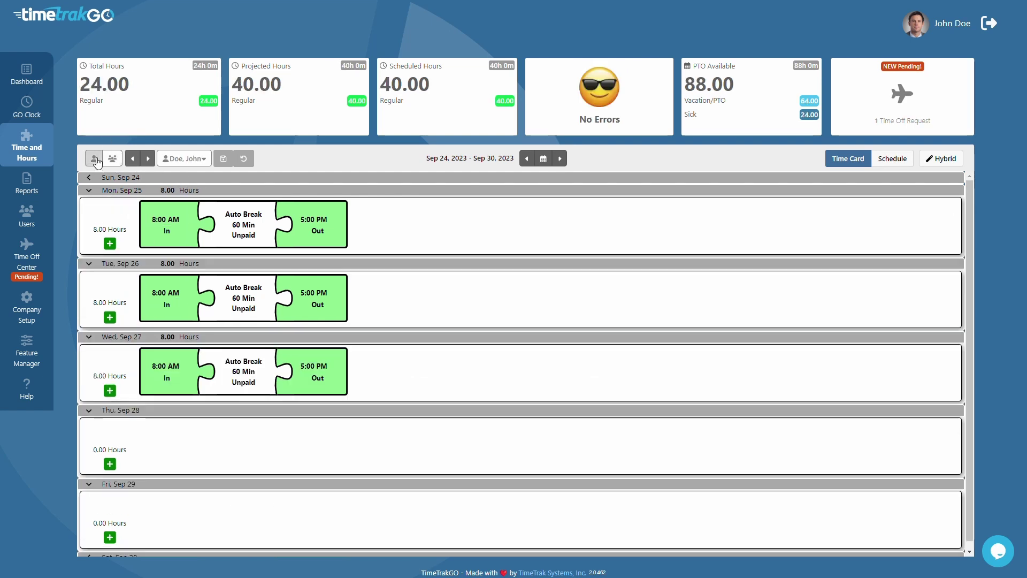
left_click(133, 160)
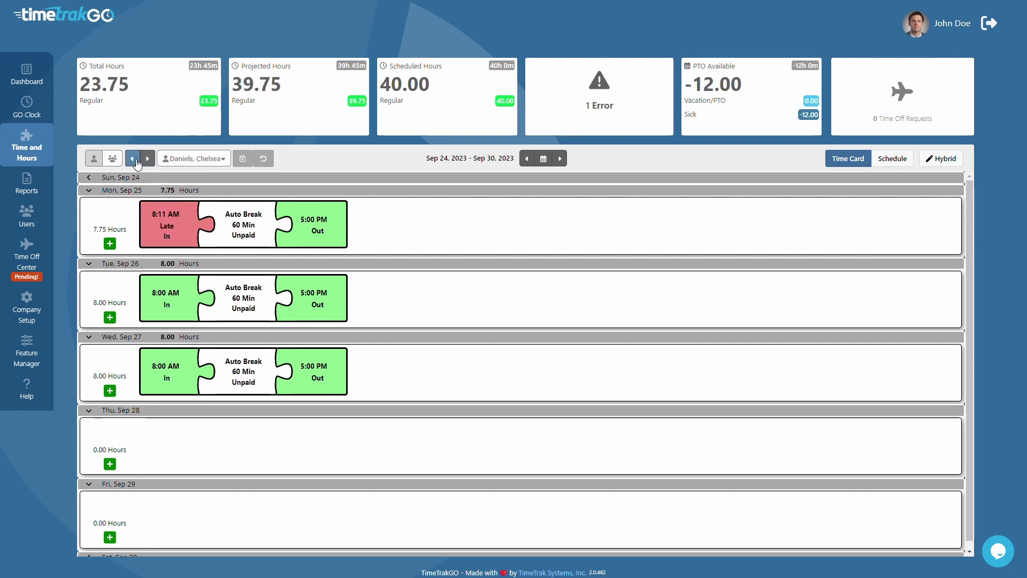
left_click(175, 159)
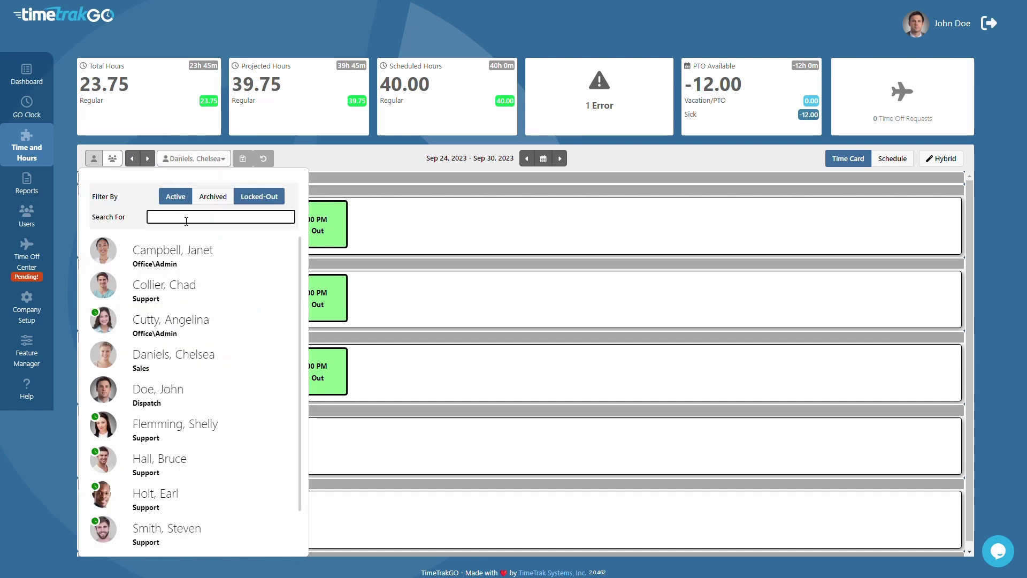
left_click(186, 263)
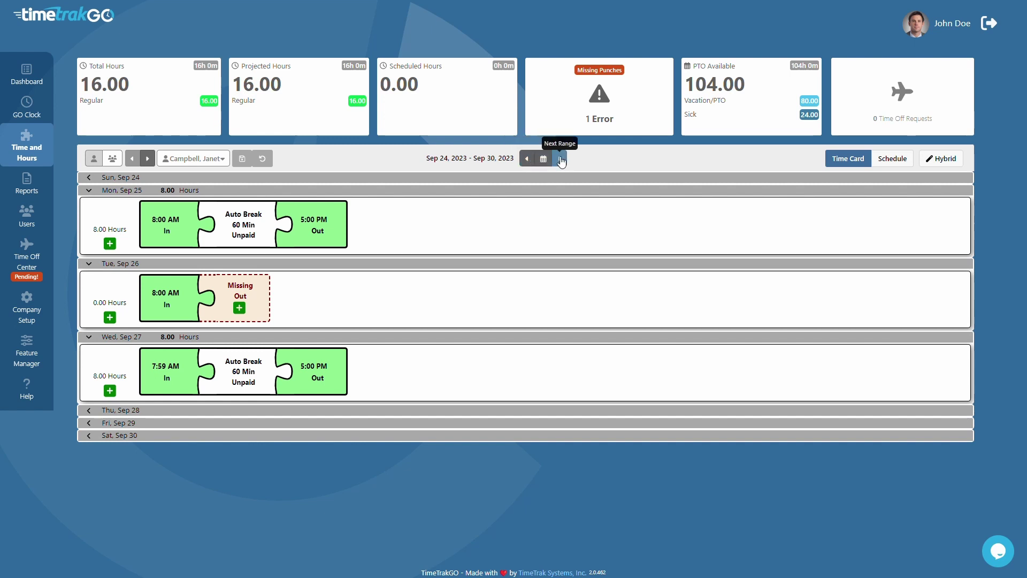
left_click(529, 160)
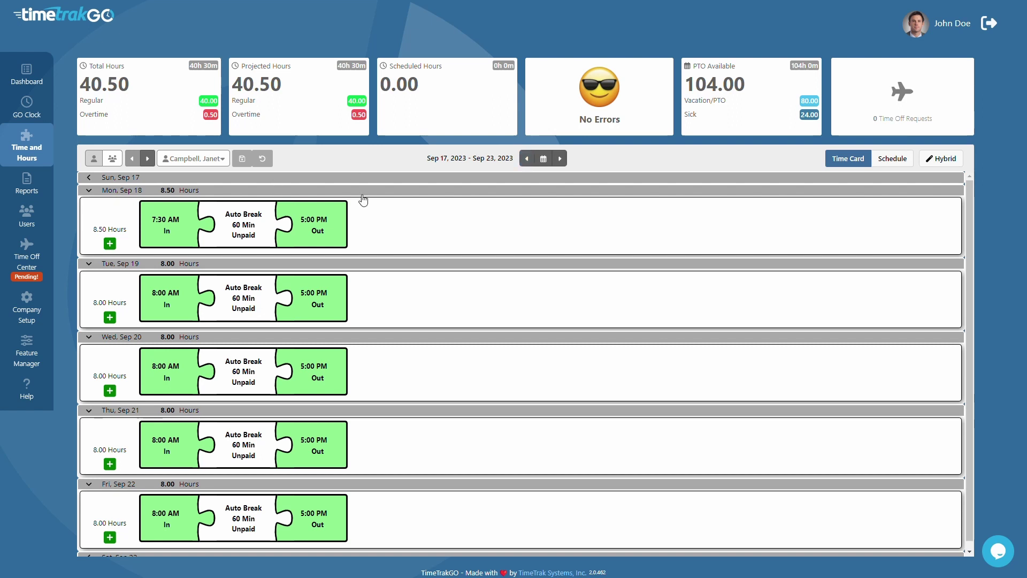
left_click(545, 162)
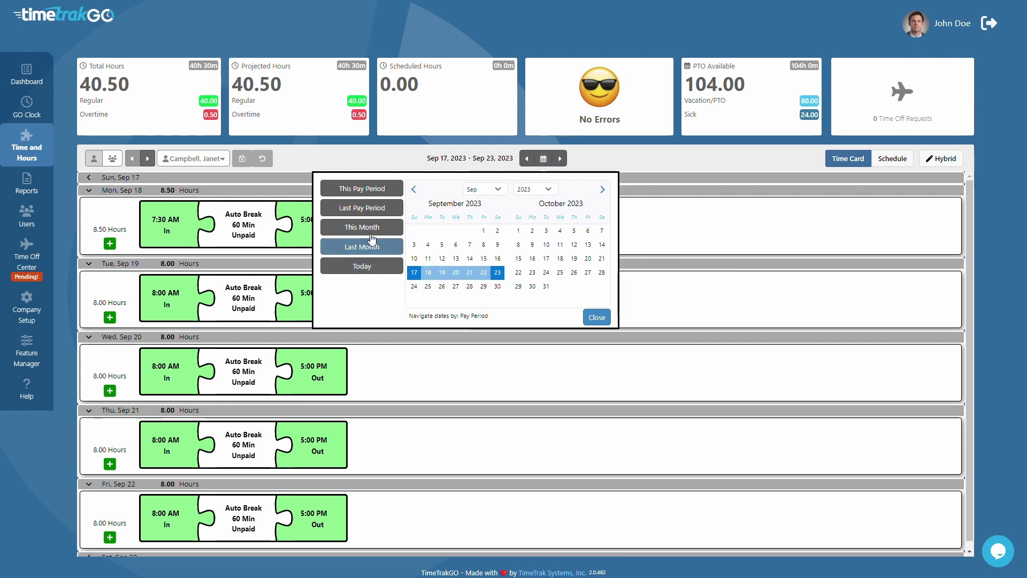
left_click(368, 190)
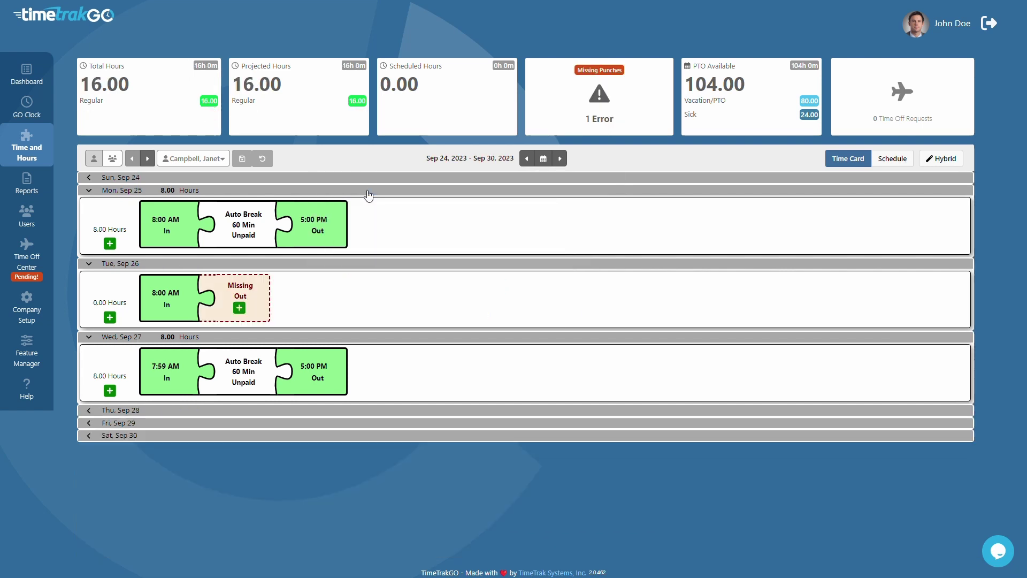
Show the Schedule alongside punches in Hybrid view, then return to the first employee
left_click(152, 160)
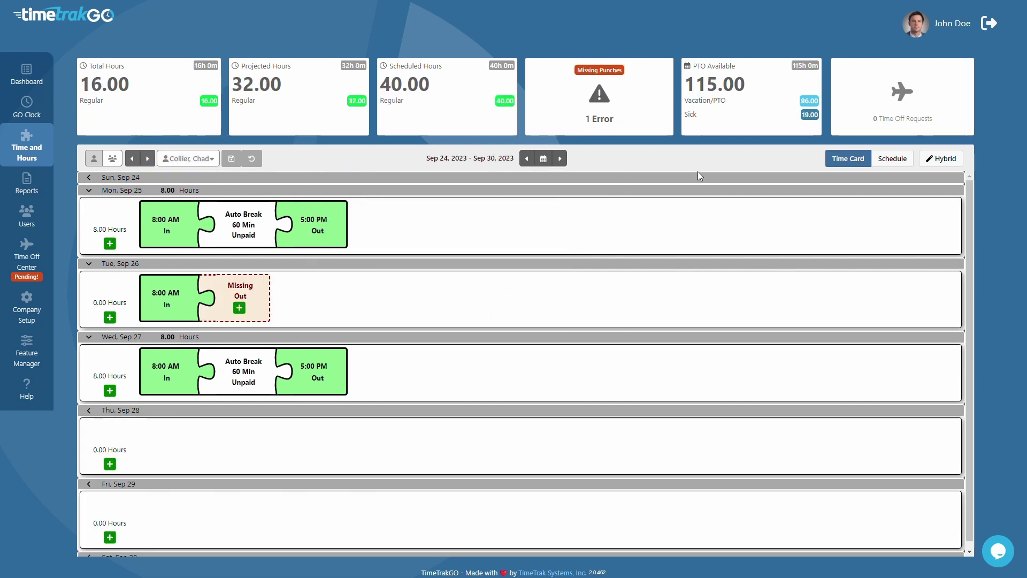
left_click(887, 163)
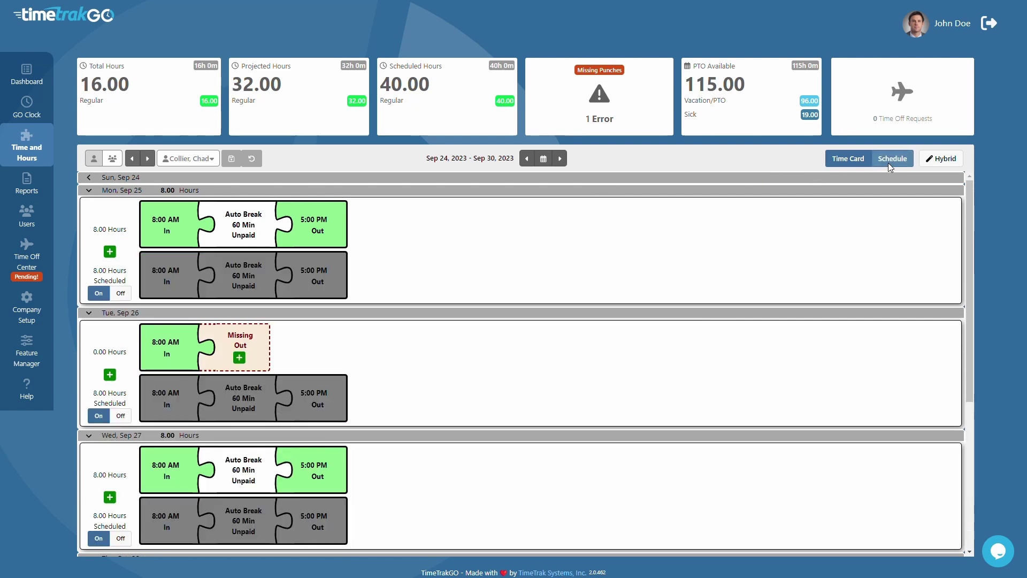
left_click(941, 159)
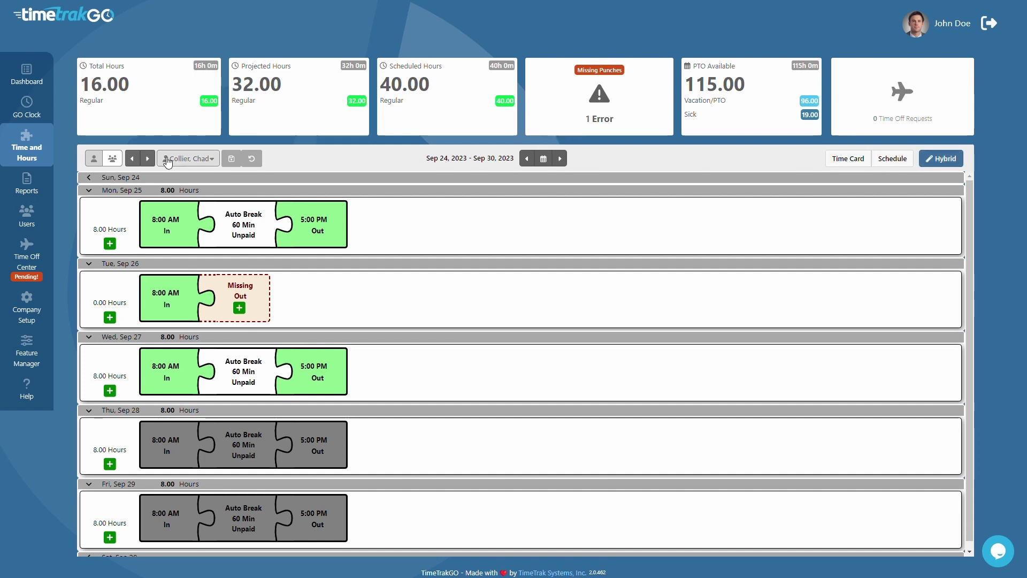
left_click(137, 159)
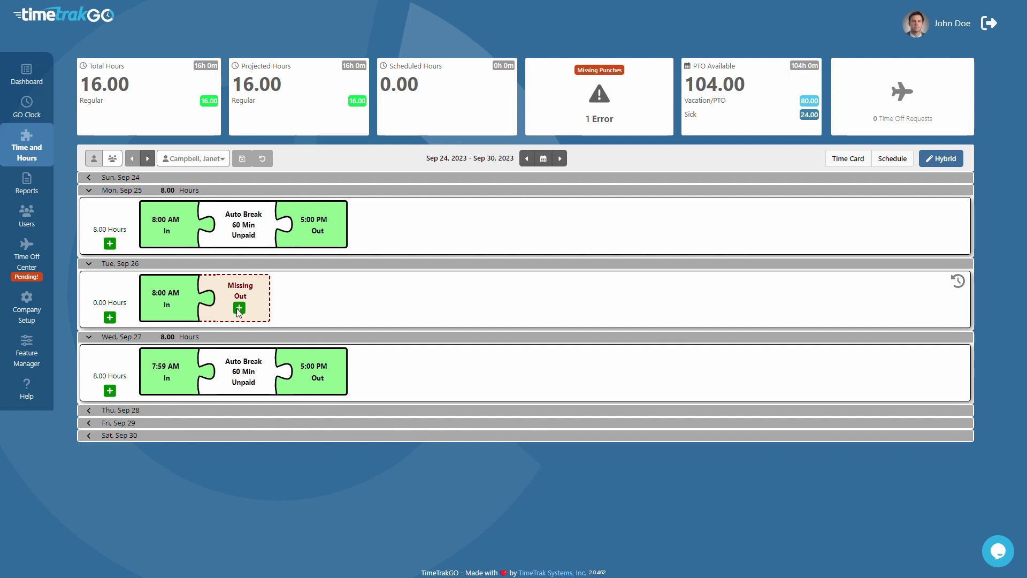
Fill Tuesday Sep 26's missing Out punch with 5:00 PM
left_click(240, 308)
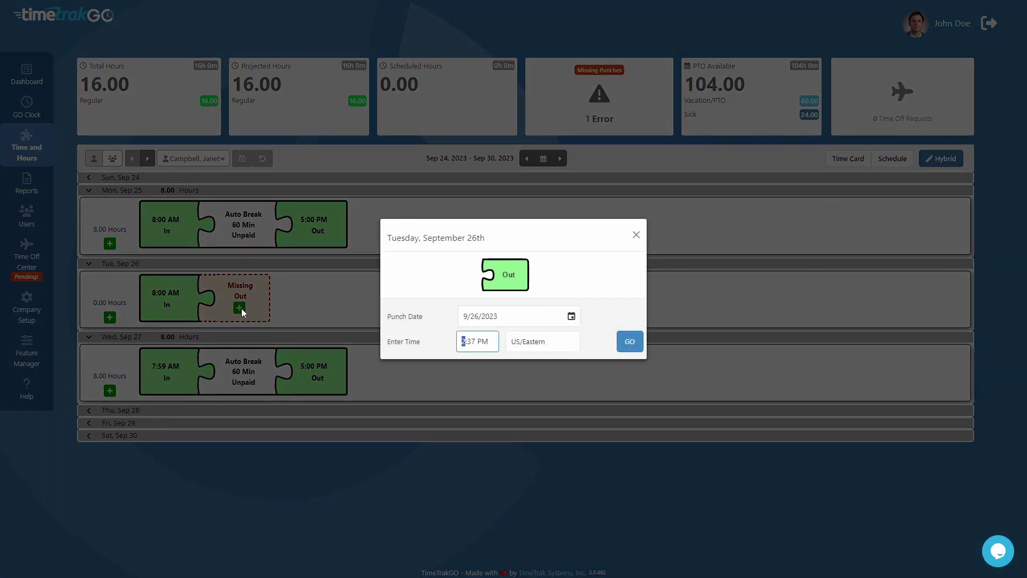
type("5:00")
left_click(630, 342)
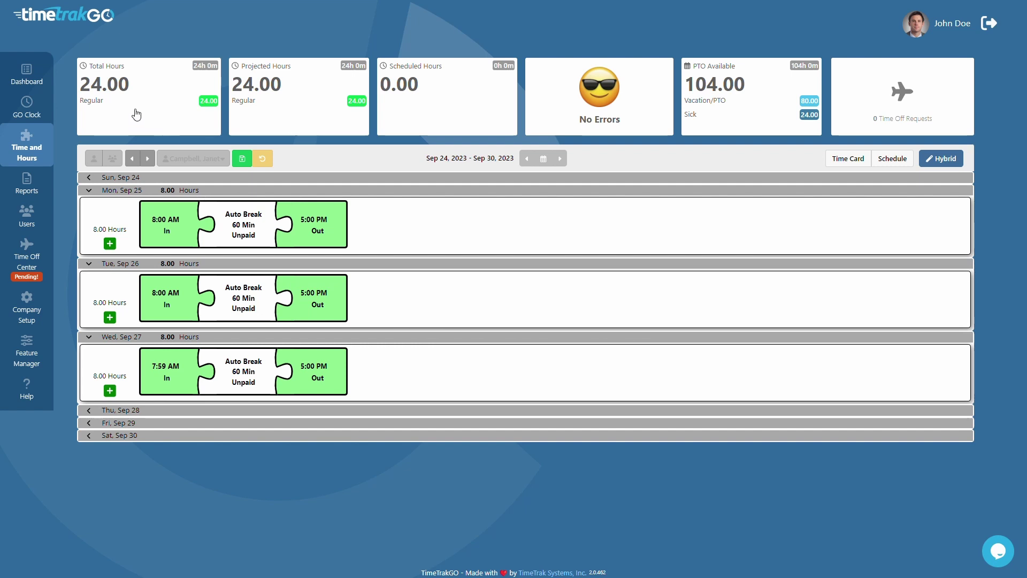
Save the card, then add Tuesday Sep 26's missing 5:00 PM Out punch again
left_click(242, 159)
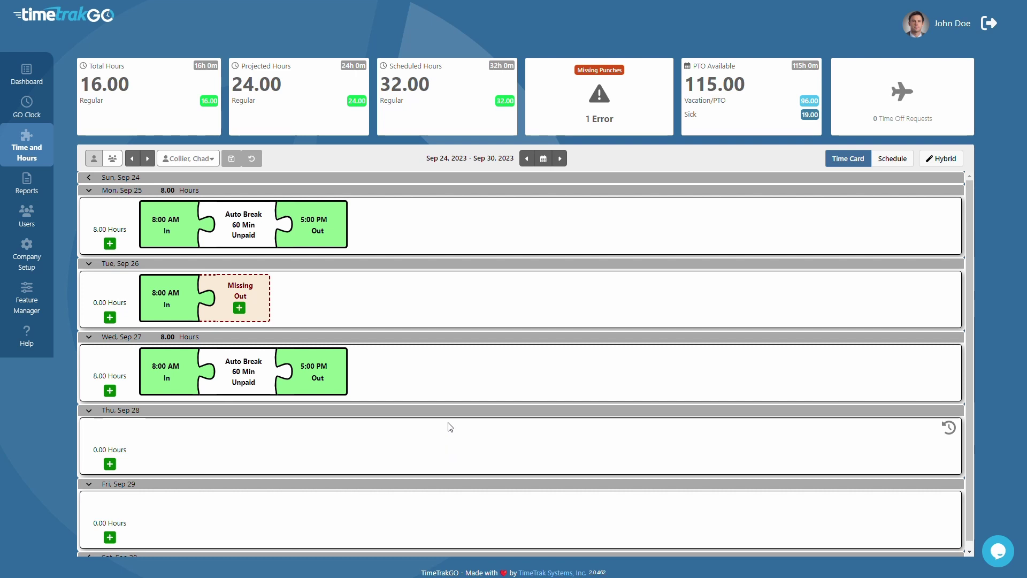
left_click(239, 308)
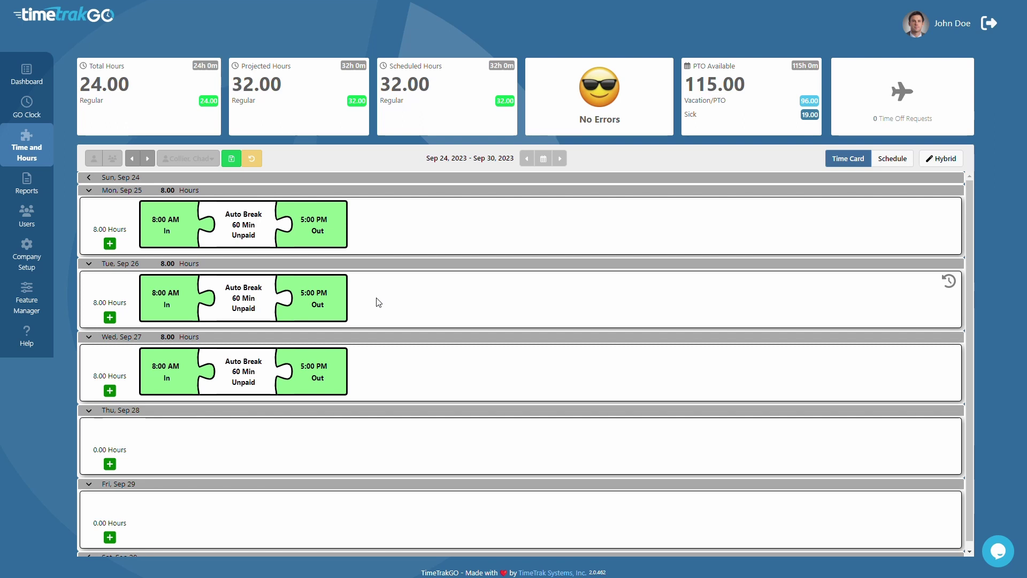
Add the comment 'test' to Tuesday's 5:00 PM Out punch
mouse_move(338, 298)
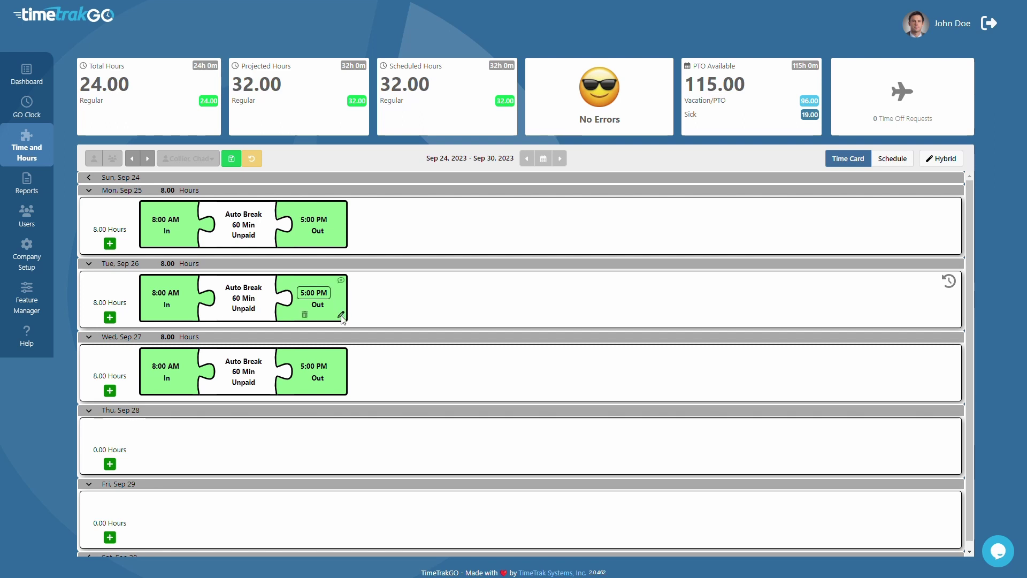
left_click(341, 315)
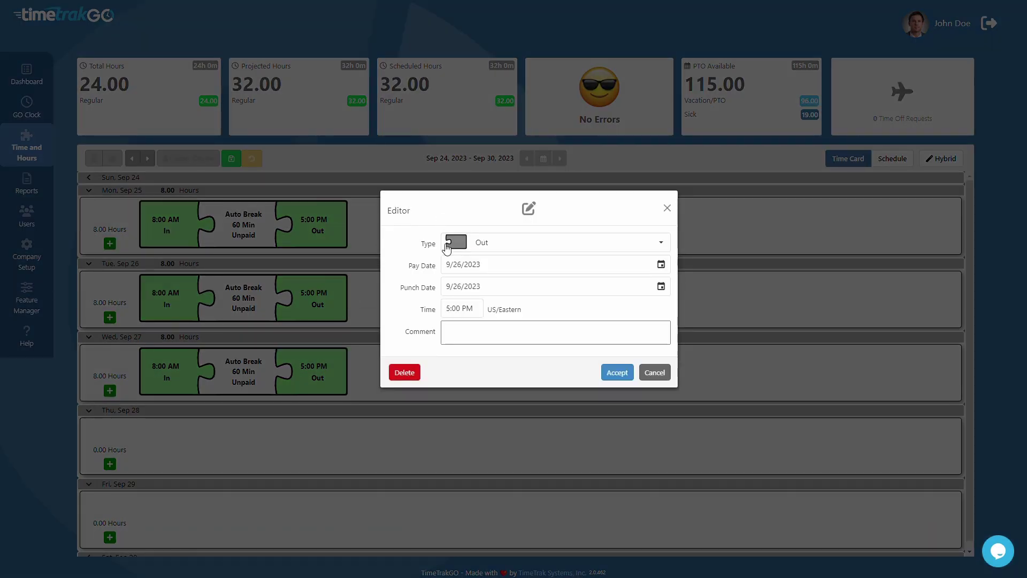
left_click(465, 335)
type("test")
left_click(620, 373)
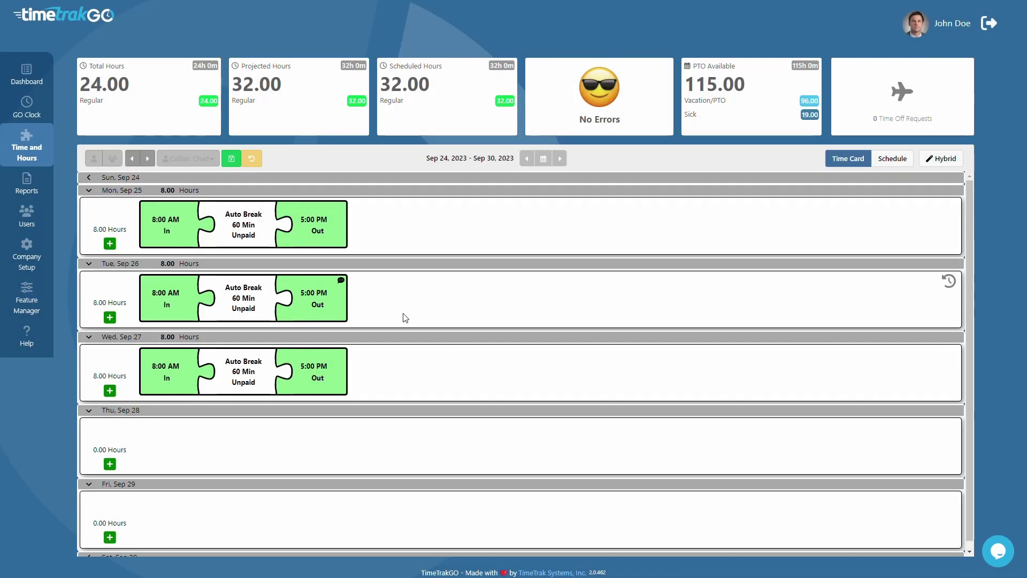
mouse_move(341, 297)
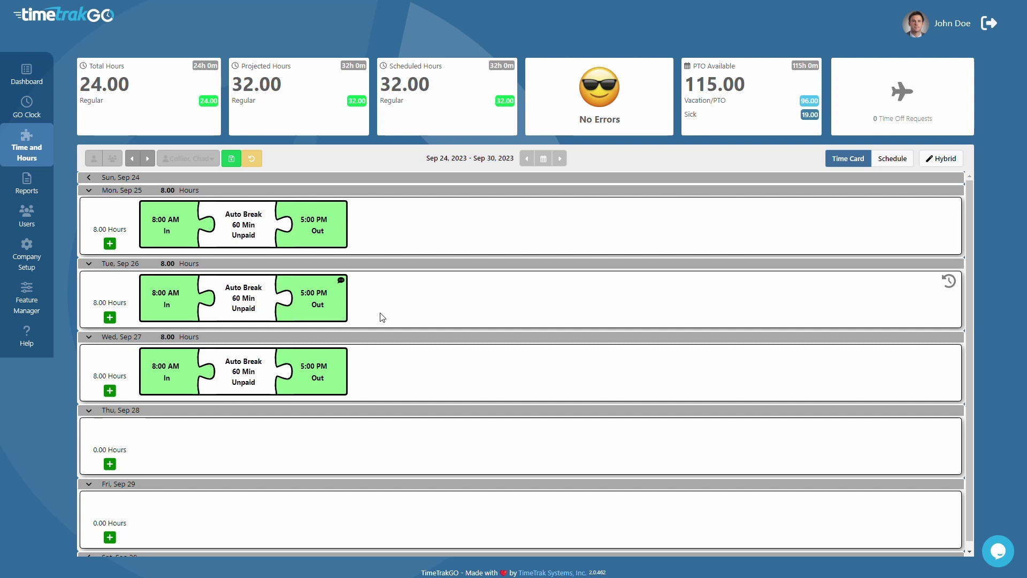
Add an unscheduled 7:00 PM In punch to Tuesday Sep 26 and save
left_click(109, 318)
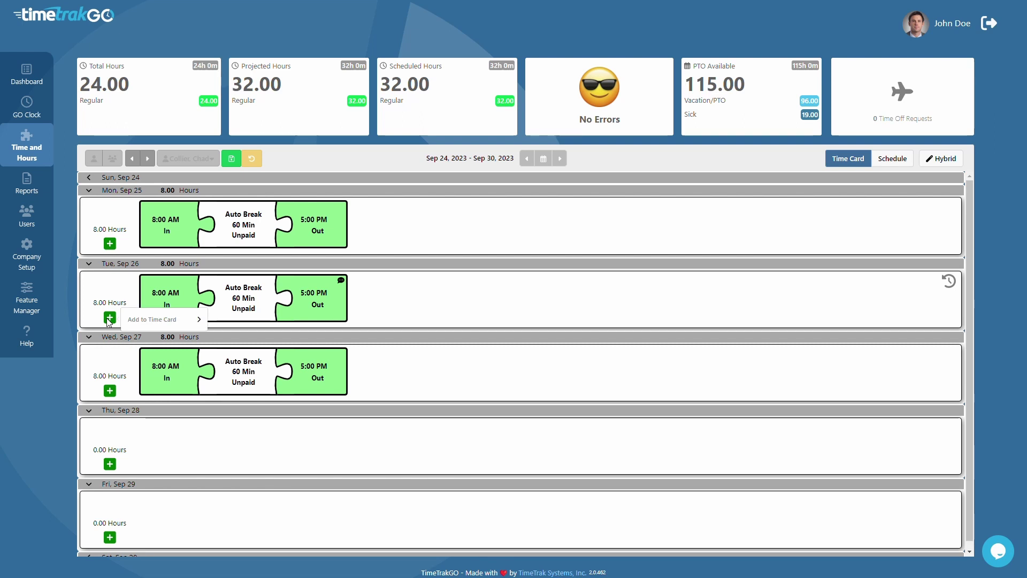
mouse_move(164, 321)
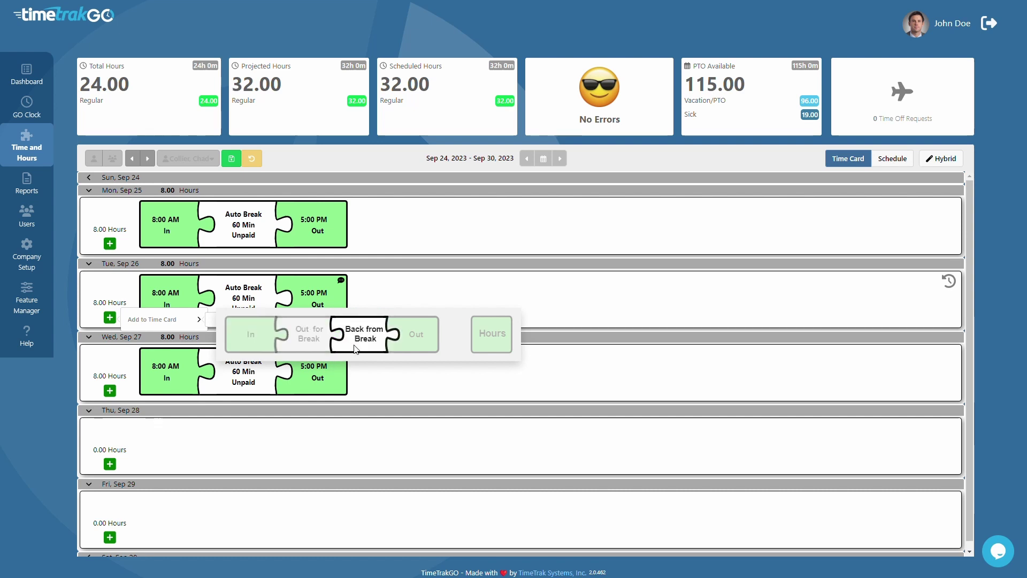
left_click(260, 344)
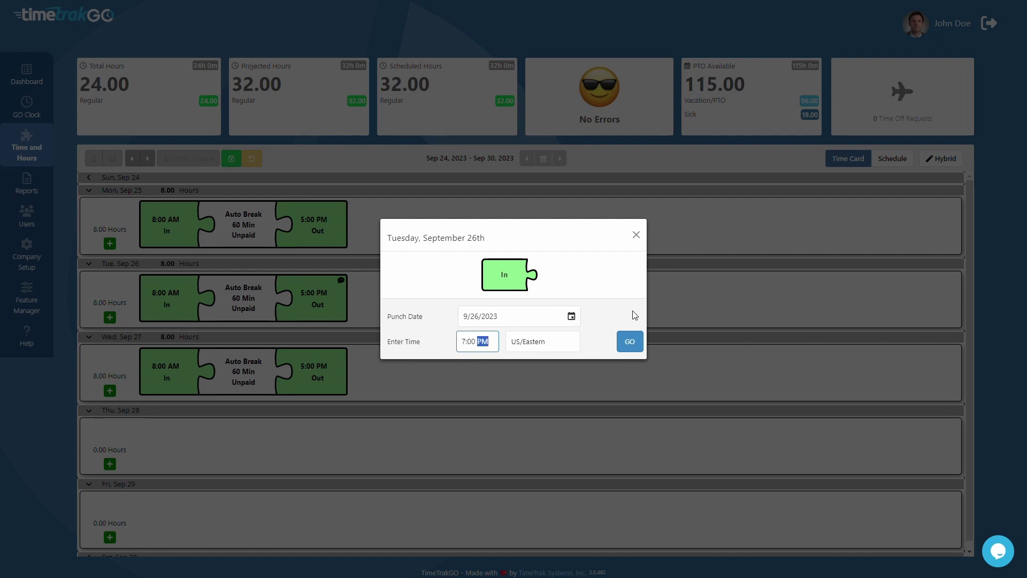
left_click(641, 342)
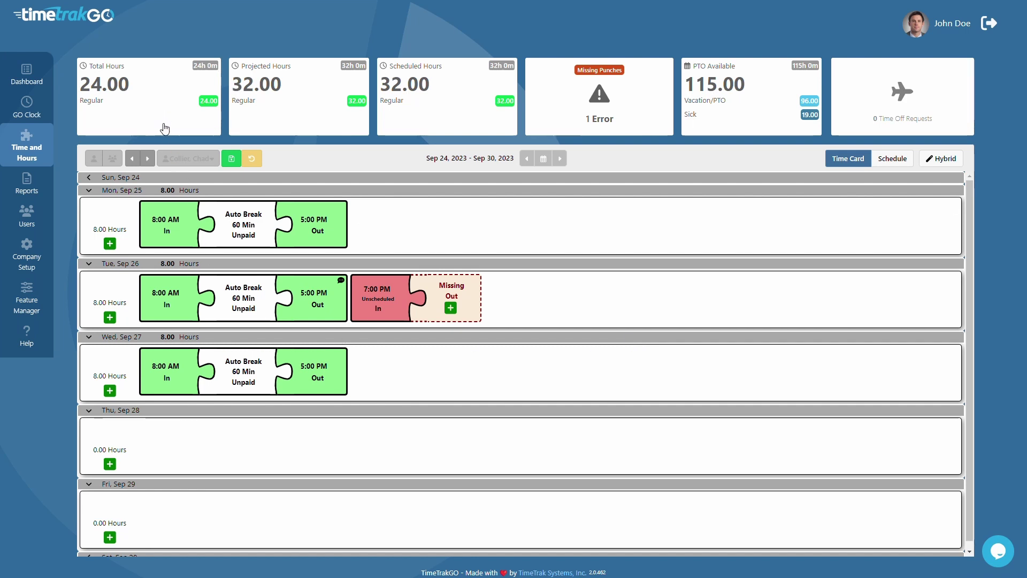
left_click(236, 162)
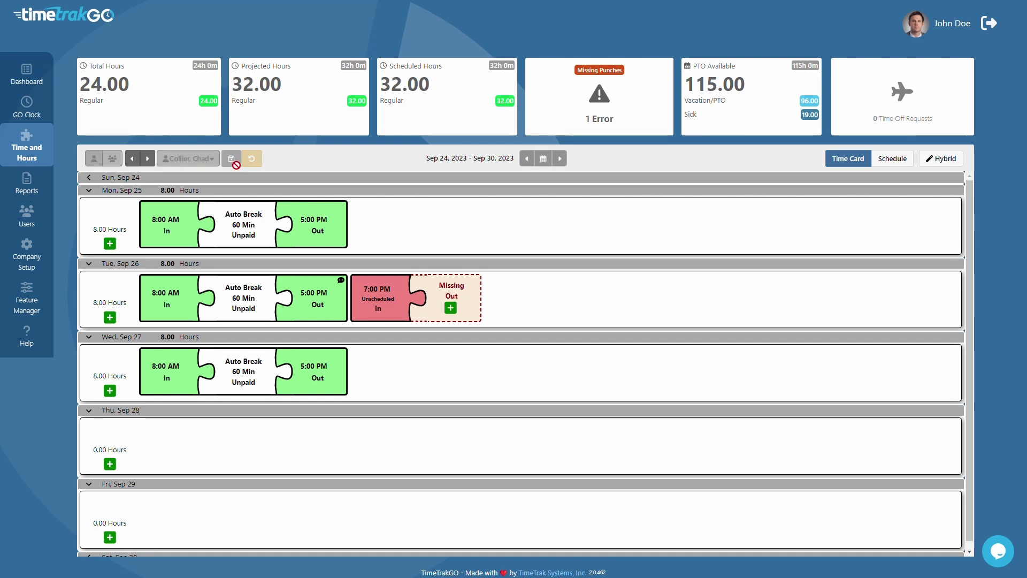
Add an 8:00 PM Out punch to Tuesday, making the day 9.00 hours
left_click(110, 318)
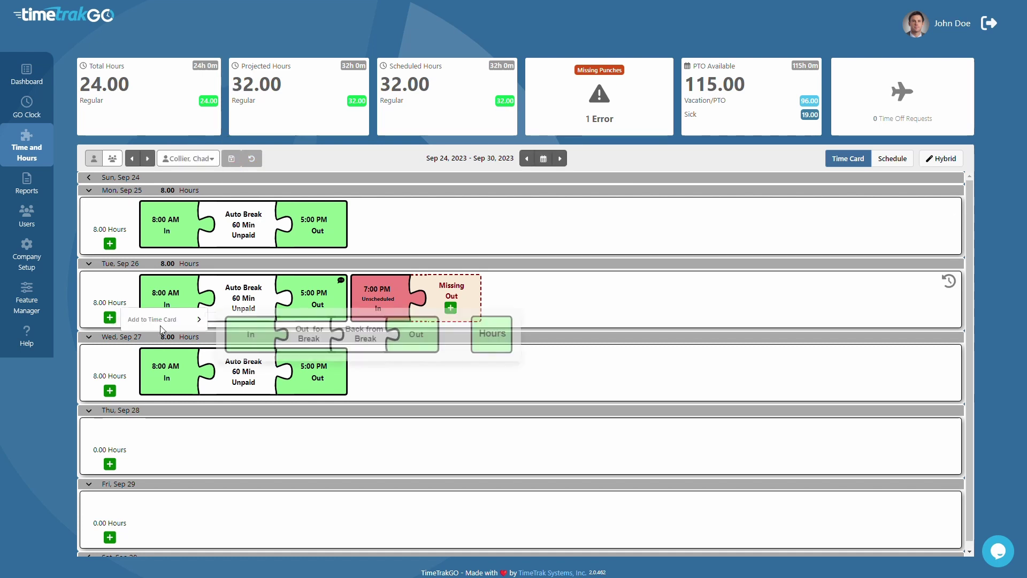
left_click(425, 321)
type("800p")
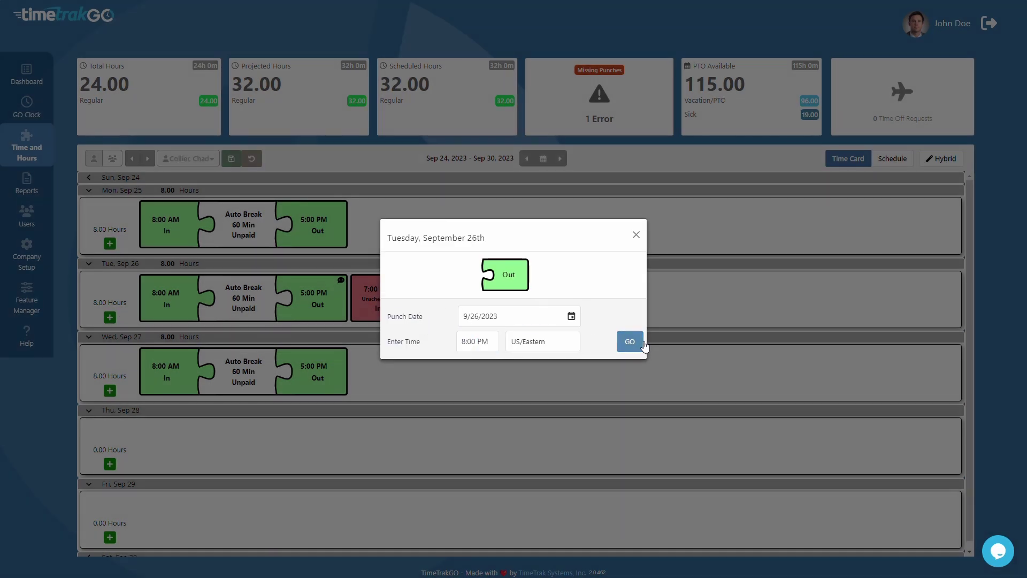
left_click(629, 341)
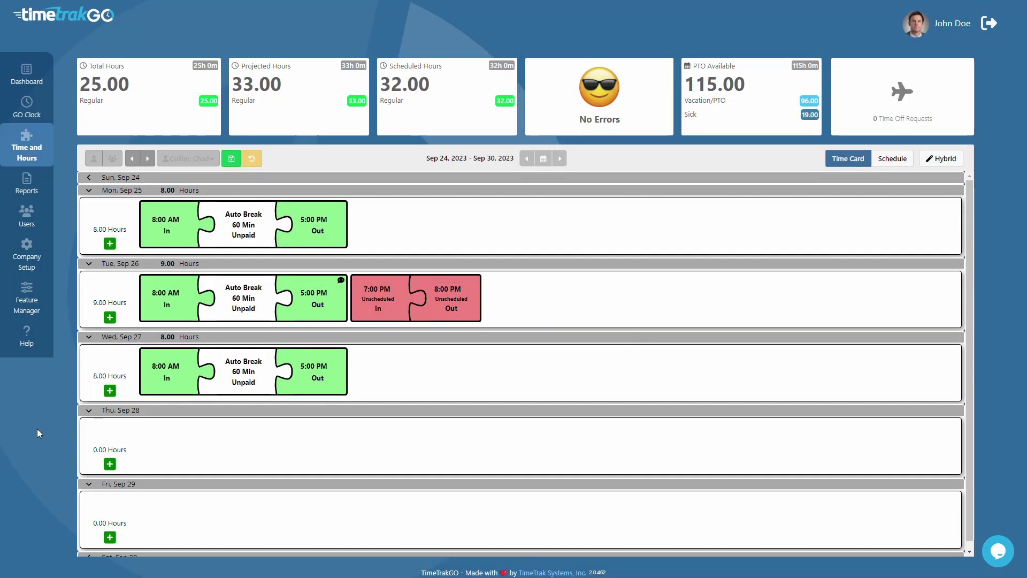
Add an 8.00-hour Vacation/PTO block to Thursday, Sep 28
left_click(111, 467)
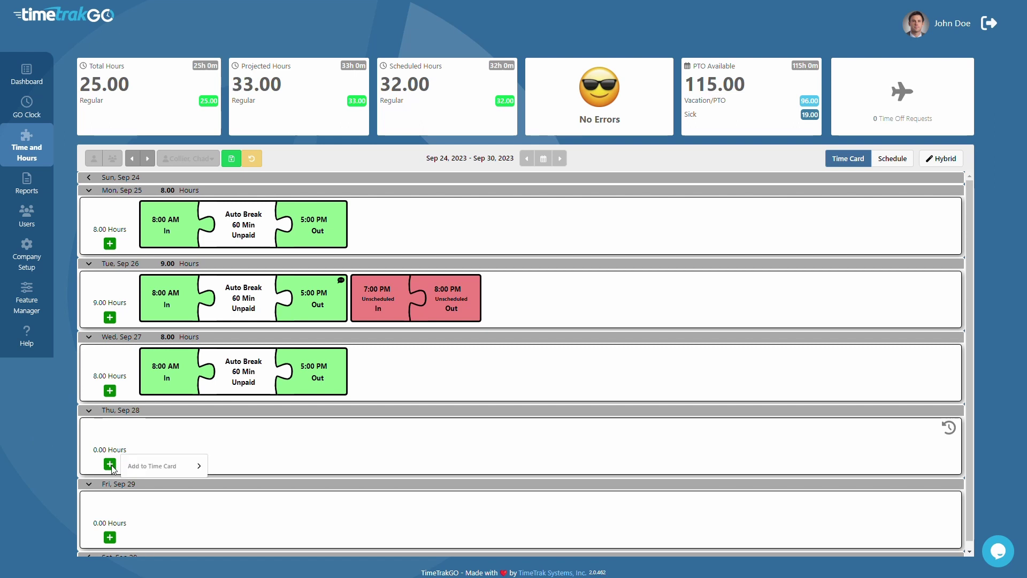
mouse_move(139, 465)
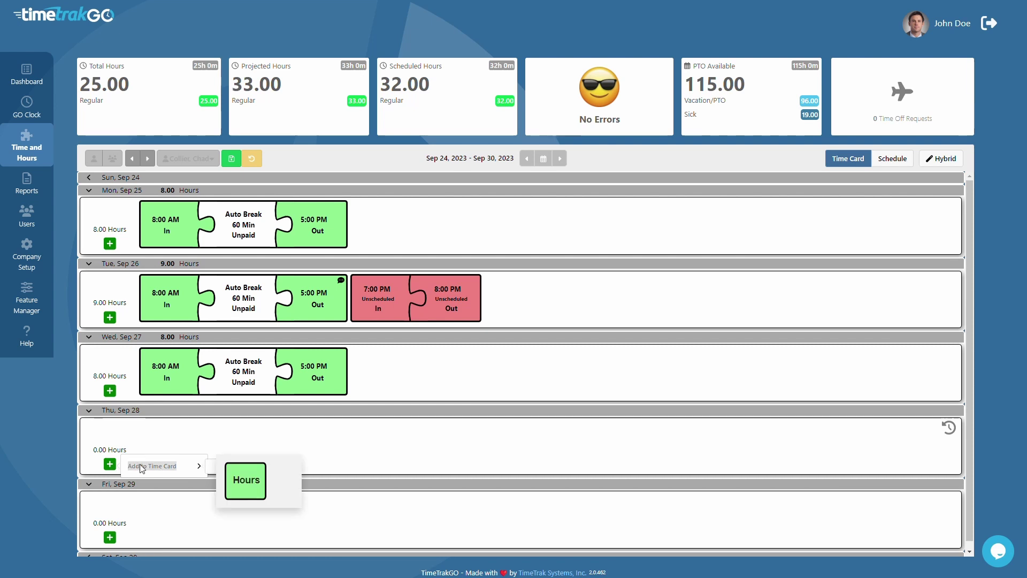
left_click(246, 479)
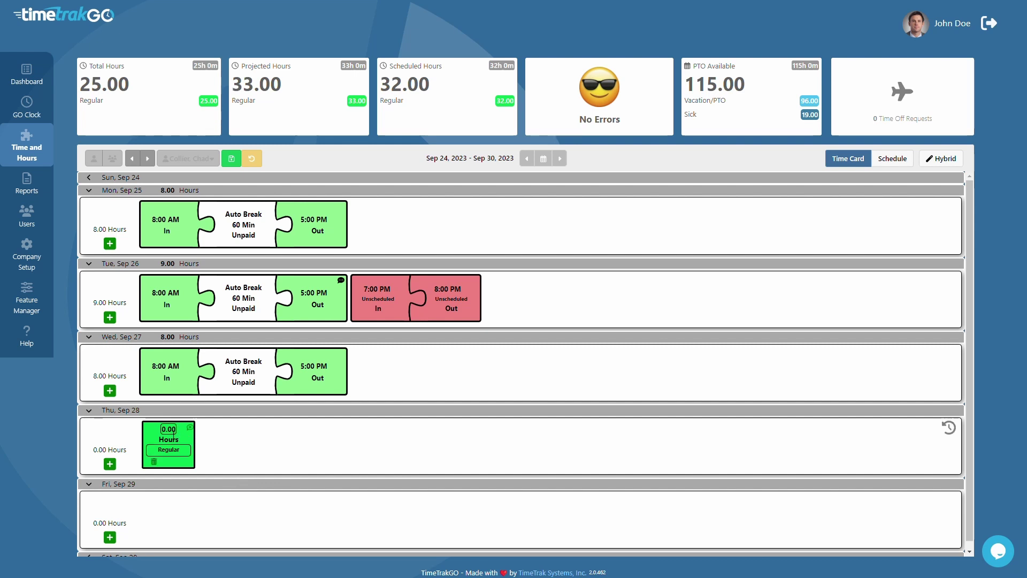
left_click(174, 432)
type("8")
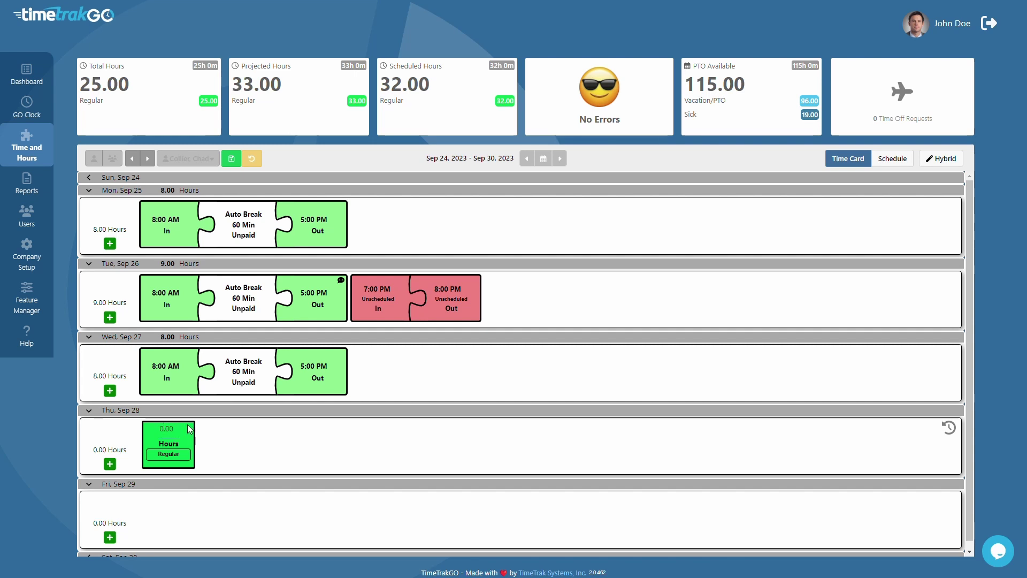
left_click(199, 451)
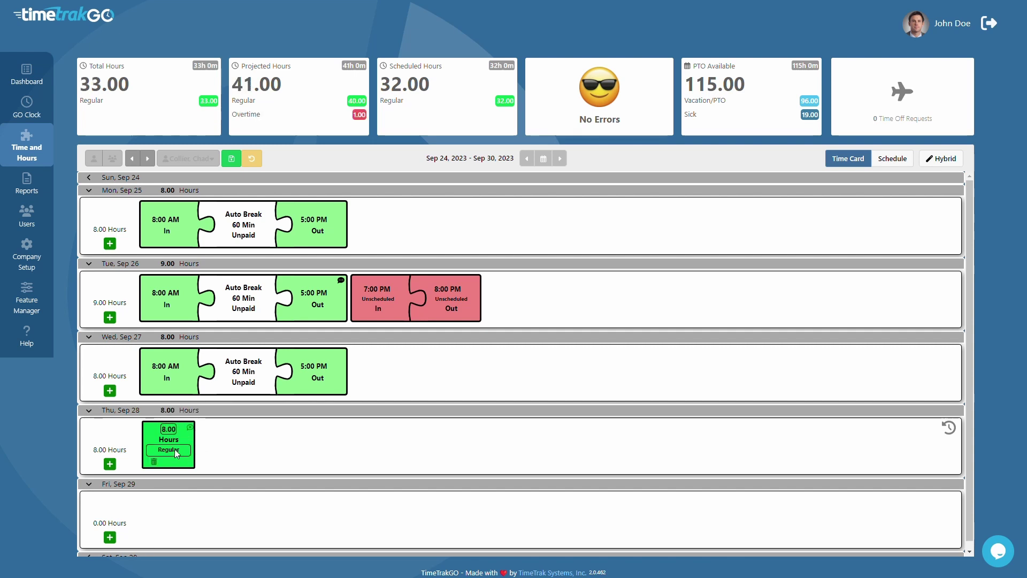
key("Down")
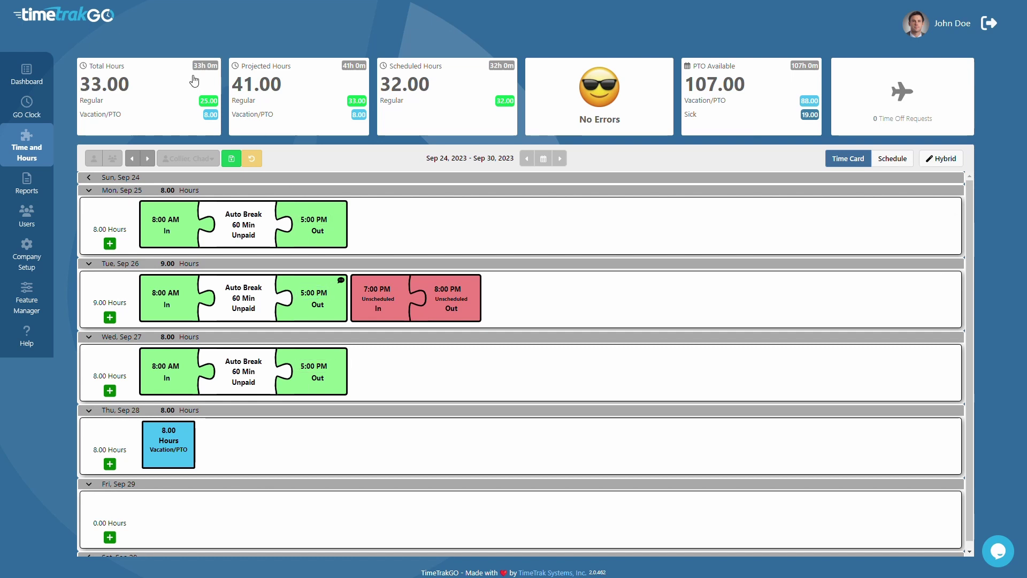
Save the time card, now at 33.00 hours with Thursday's 8.00-hour Vacation/PTO entry
left_click(233, 161)
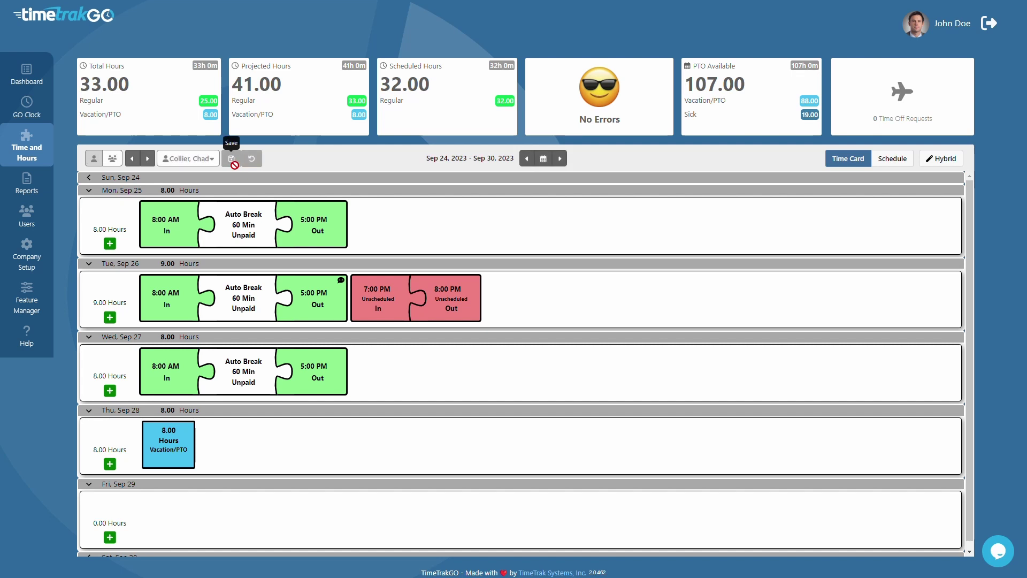